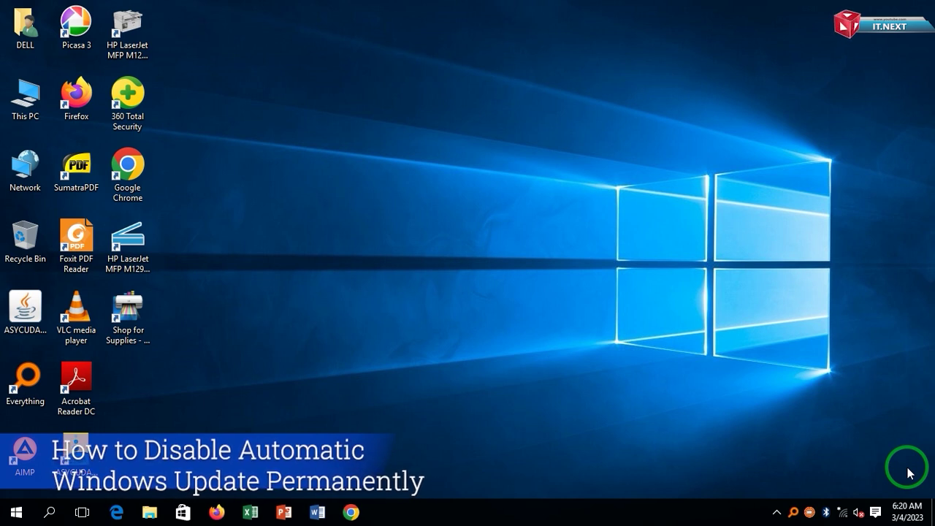
# Refresh the desktop from its context menu, then bring up the Start menu
pyautogui.rightClick(483, 242)
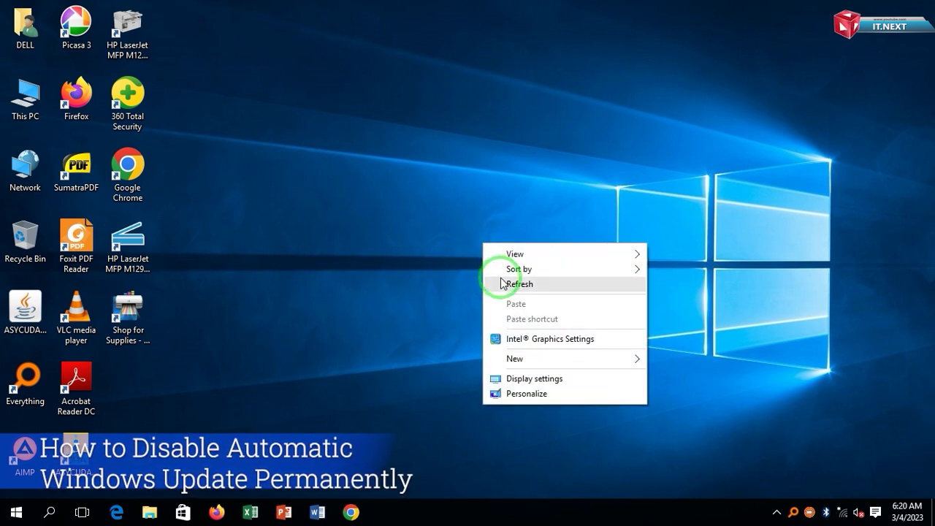
pyautogui.click(501, 283)
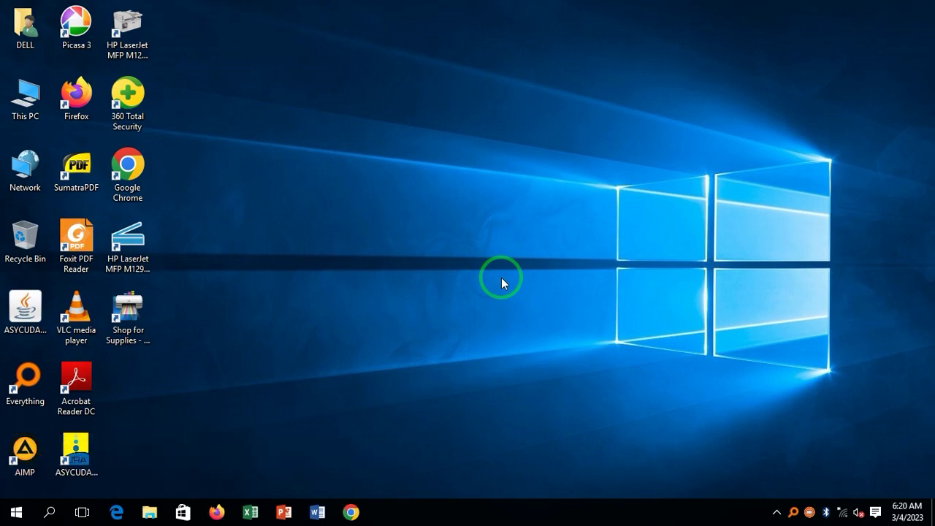
pyautogui.click(20, 517)
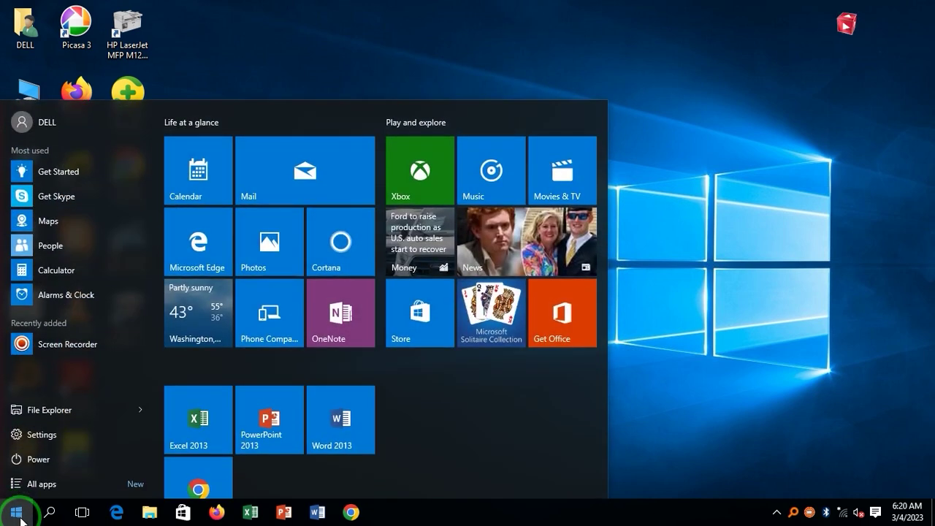
# Run services.msc from the Run dialog to launch the Services console
pyautogui.write('run')
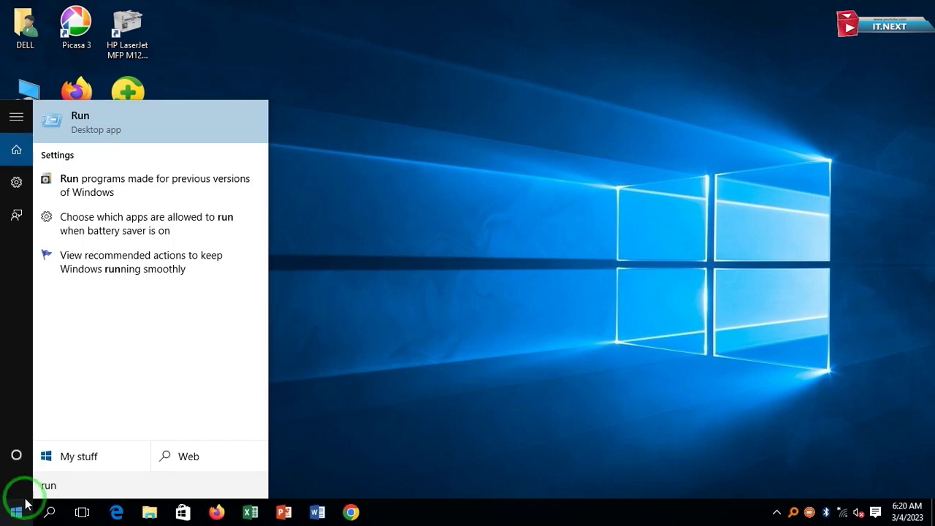
pyautogui.click(114, 131)
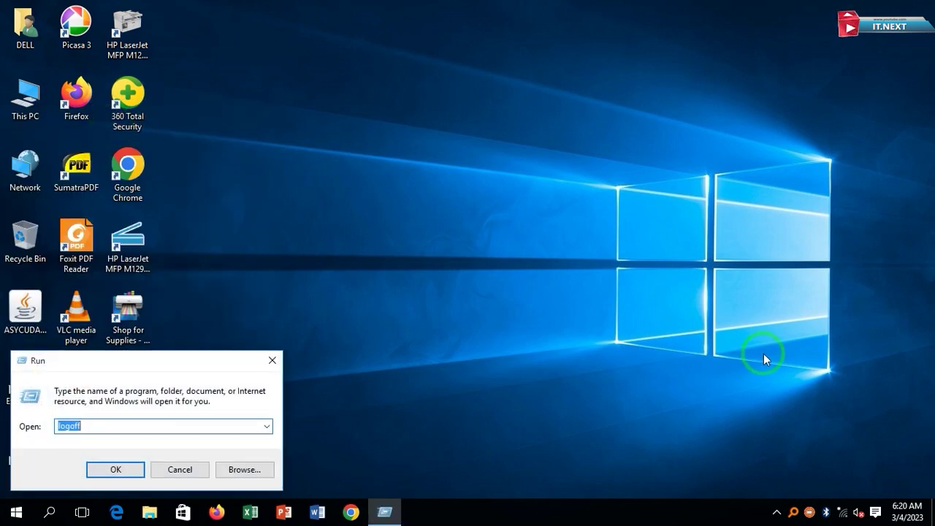
pyautogui.write('services')
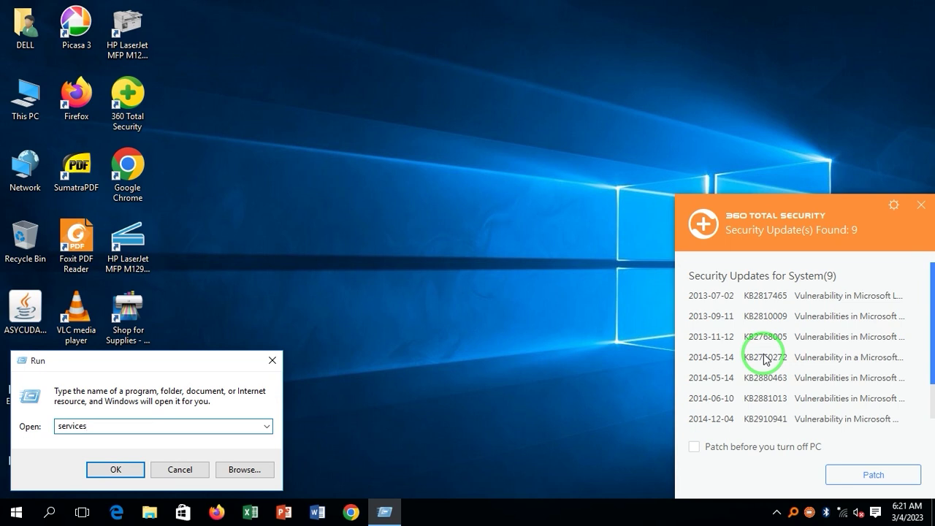
pyautogui.write('.msc')
pyautogui.press('Return')
# Dismiss the 360 Total Security popup and open the Windows Update service's Properties
pyautogui.click(922, 206)
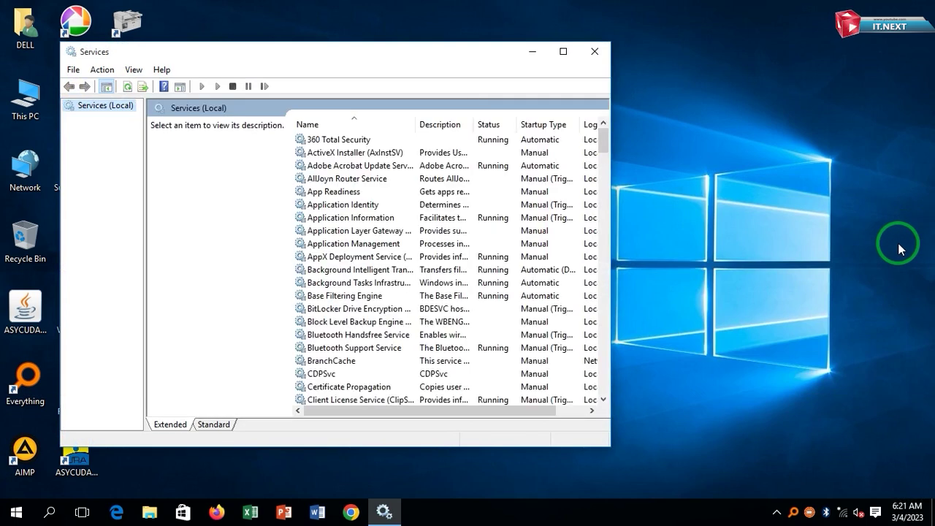
pyautogui.moveTo(601, 140); pyautogui.dragTo(601, 372)
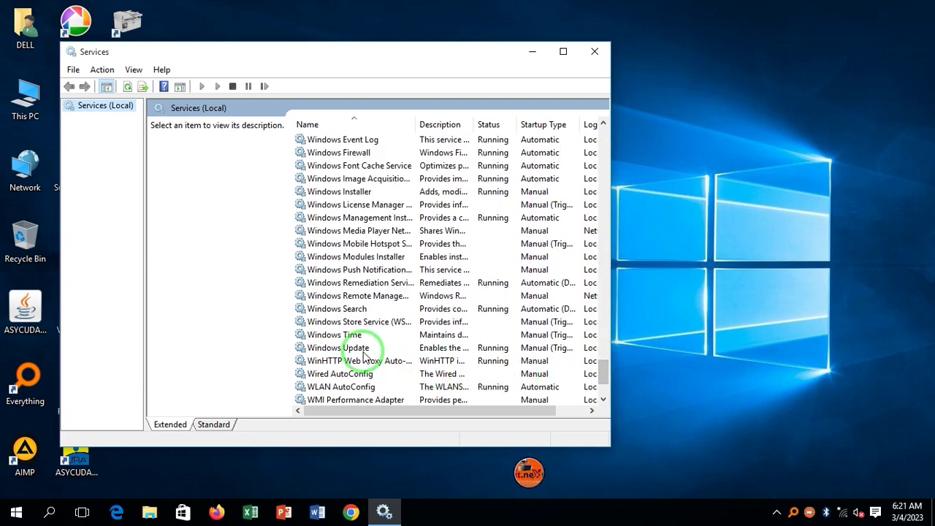
pyautogui.click(359, 348)
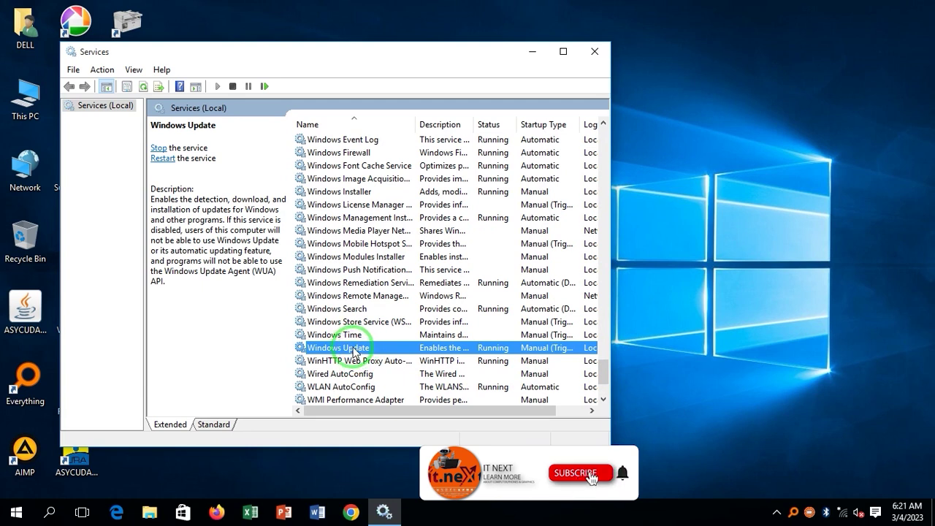
pyautogui.rightClick(355, 358)
pyautogui.click(393, 319)
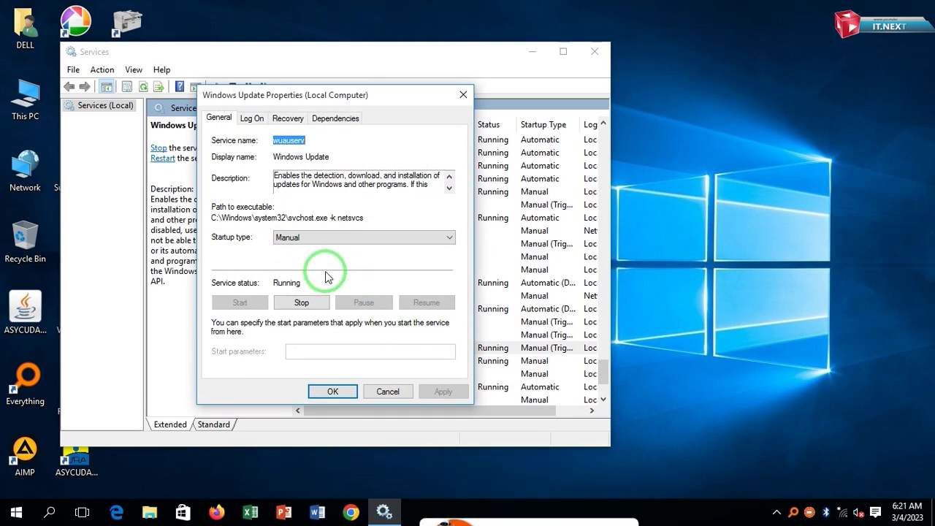
# Stop Windows Update, set its startup type to Disabled, apply, and close Services
pyautogui.click(302, 303)
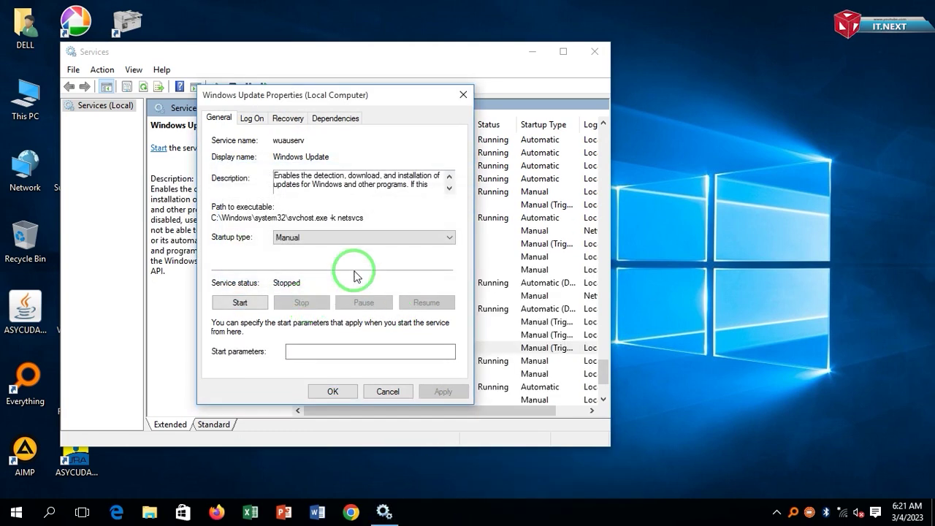
pyautogui.click(416, 239)
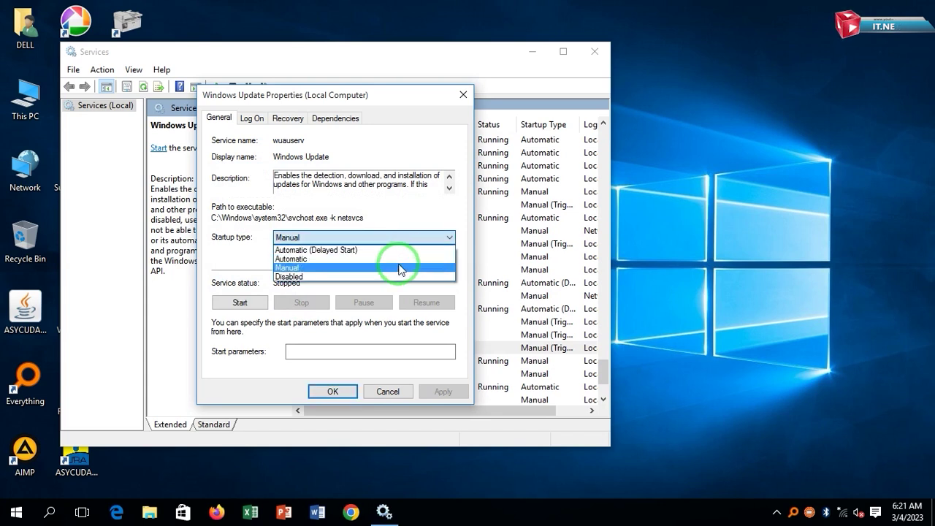
pyautogui.click(379, 277)
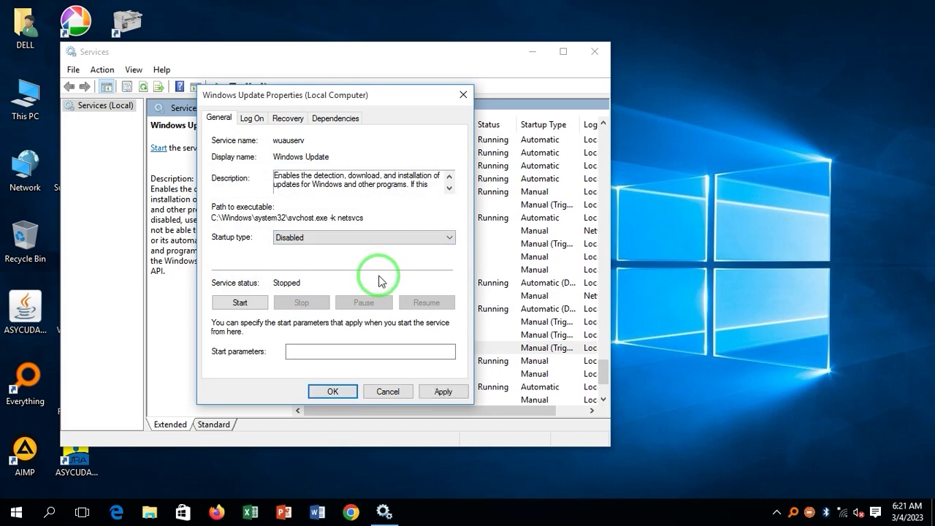
pyautogui.click(438, 390)
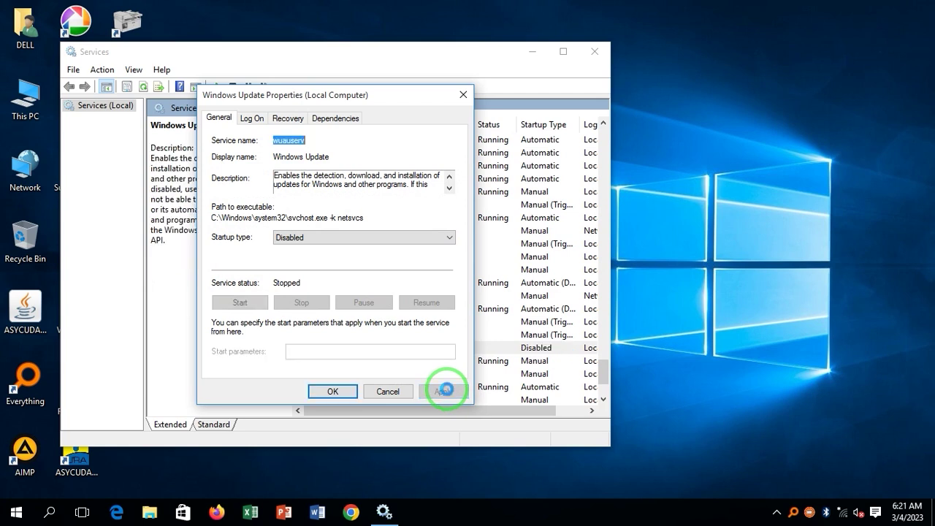
pyautogui.click(333, 392)
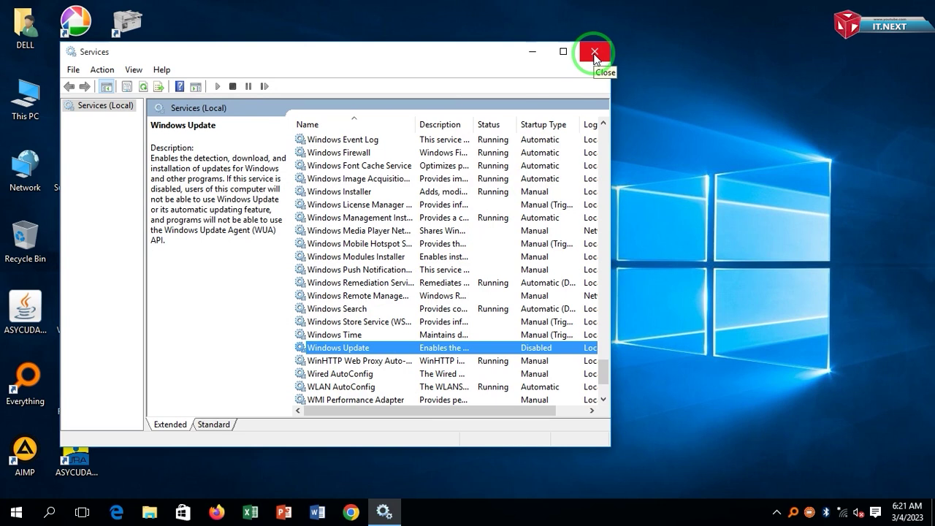
pyautogui.click(593, 55)
# Refresh the desktop three times, then bring up the Start menu
pyautogui.rightClick(488, 109)
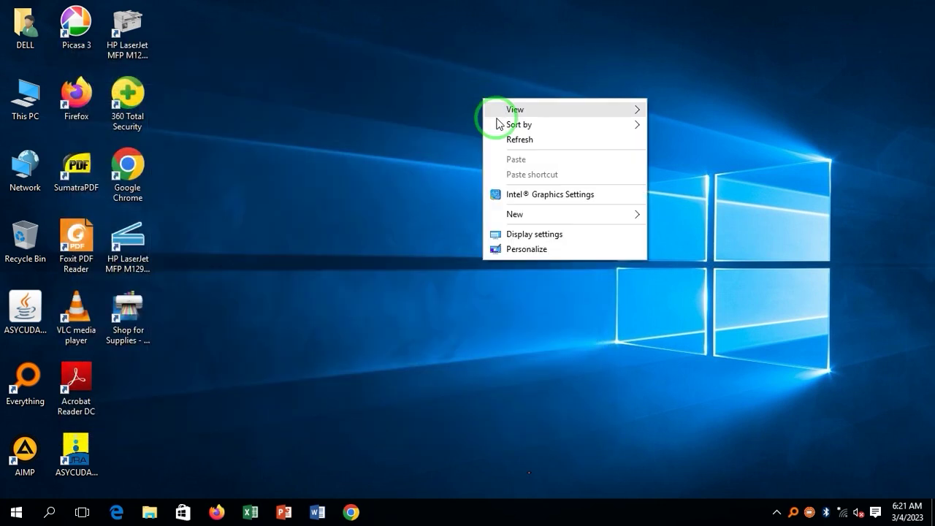
pyautogui.click(515, 139)
pyautogui.rightClick(472, 117)
pyautogui.click(499, 158)
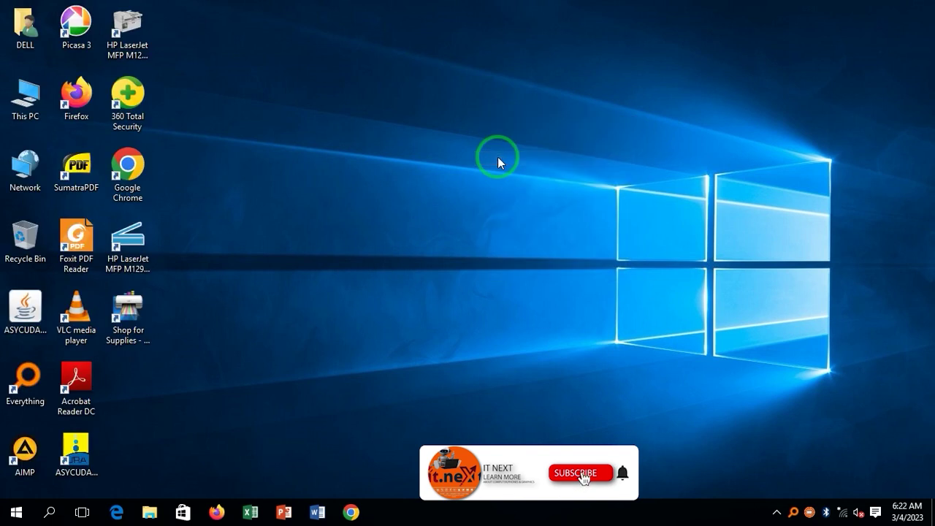
pyautogui.rightClick(446, 89)
pyautogui.click(465, 129)
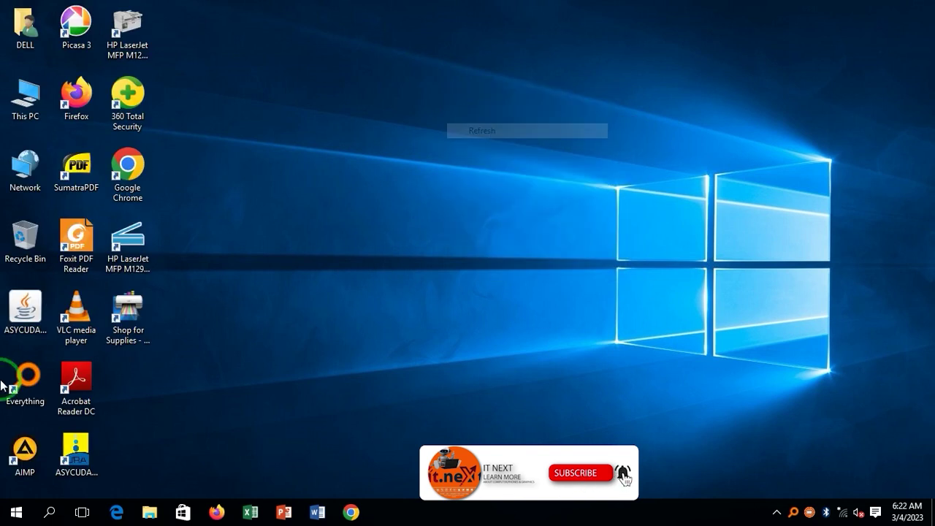
pyautogui.click(14, 513)
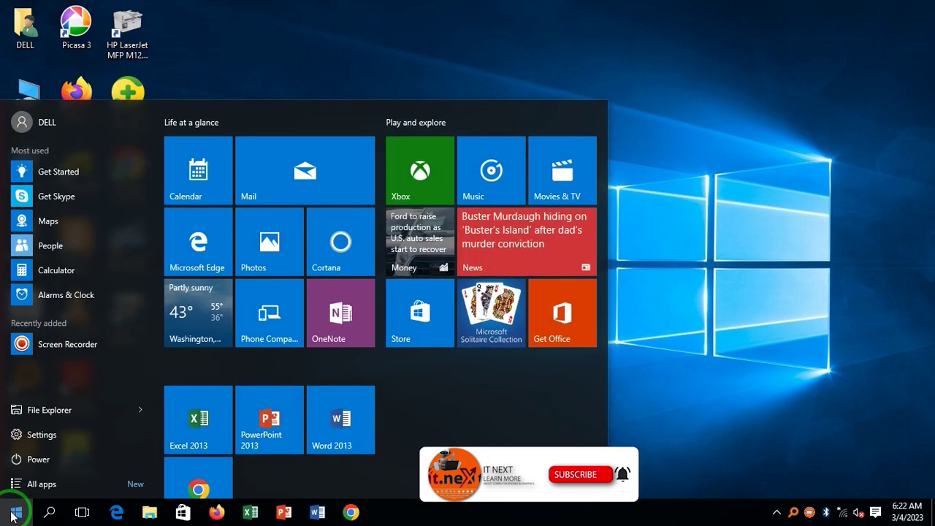
# Search Start for regedit and launch the Registry Editor
pyautogui.write('reg')
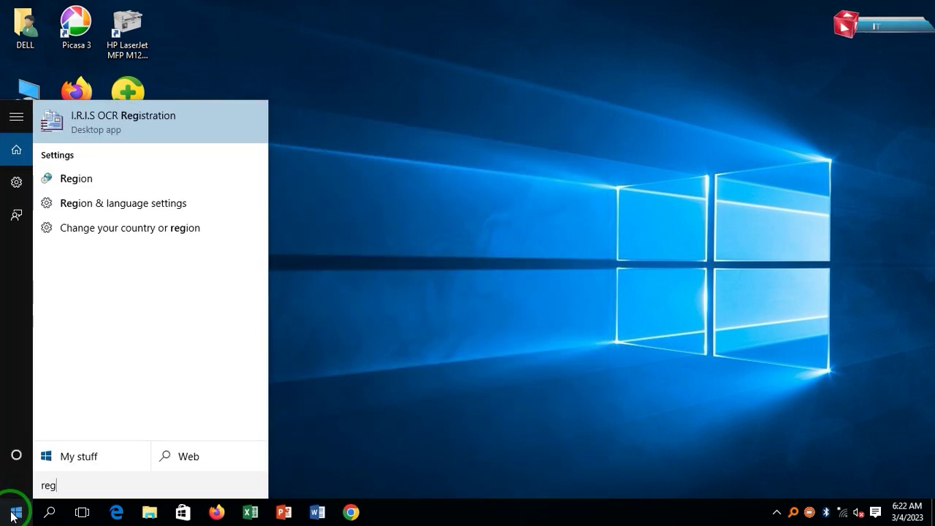
pyautogui.write('edi')
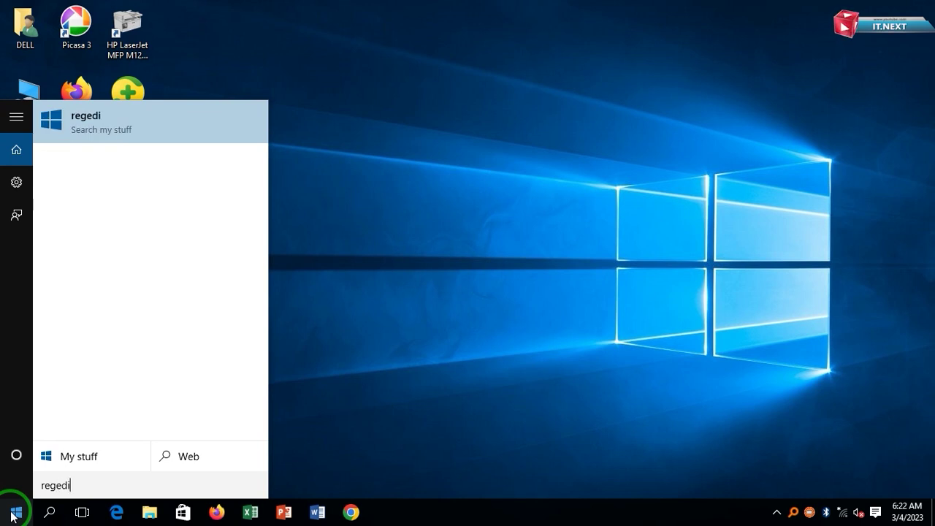
pyautogui.write('t')
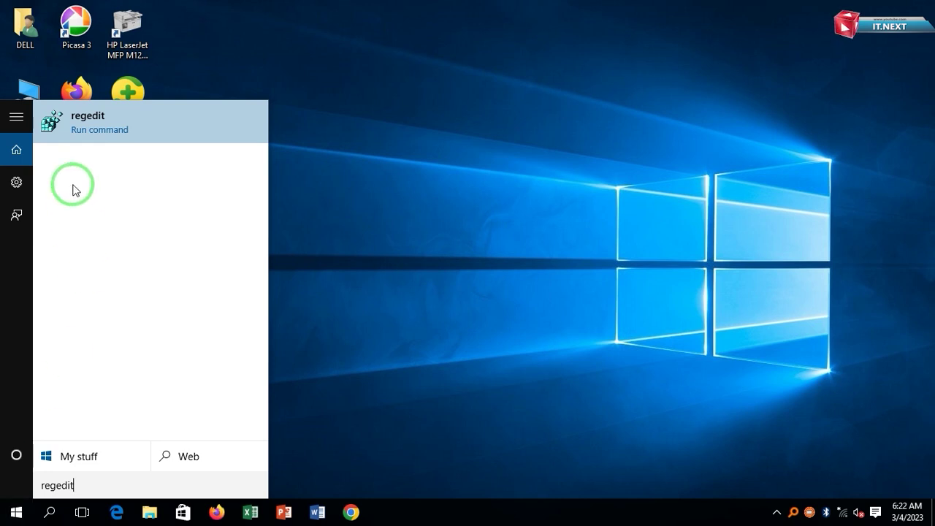
pyautogui.click(77, 121)
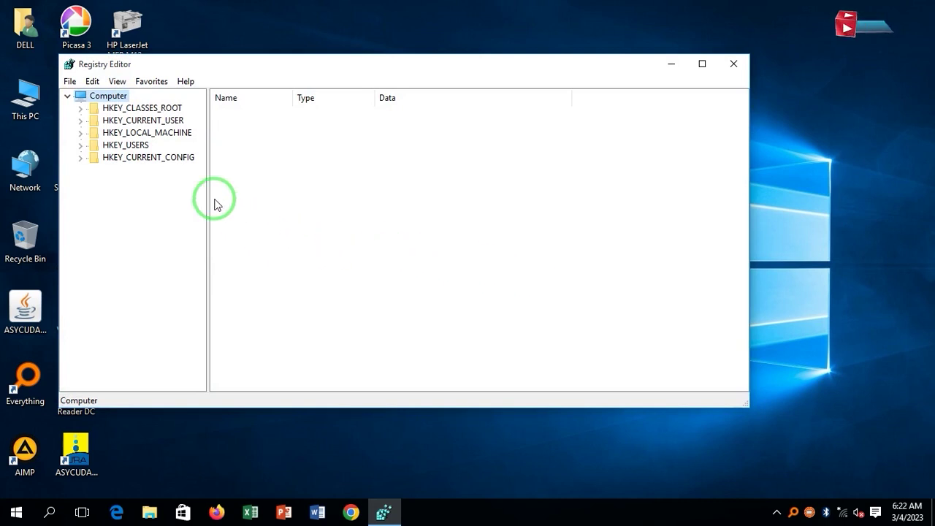
# Expand HKEY_LOCAL_MACHINE\SOFTWARE\Policies\Microsoft\Windows in the widened registry tree
pyautogui.moveTo(209, 185); pyautogui.dragTo(237, 197)
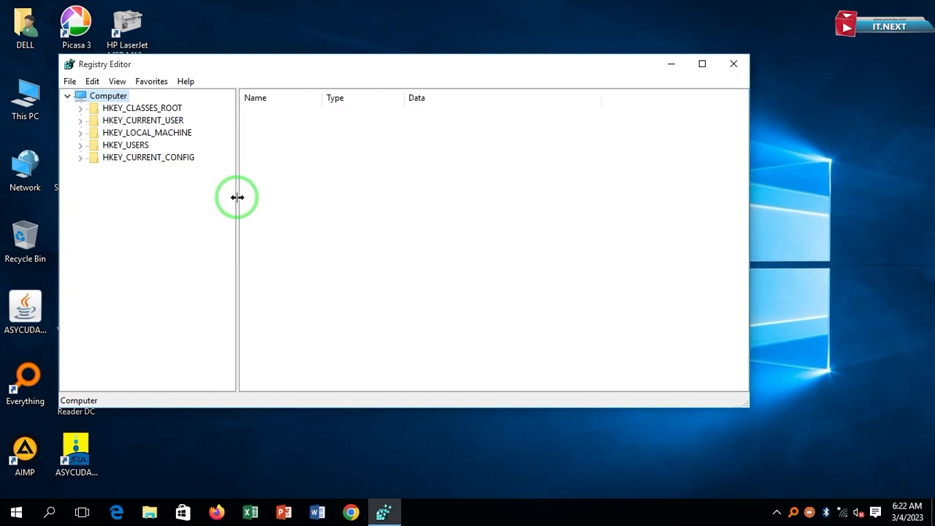
pyautogui.click(81, 133)
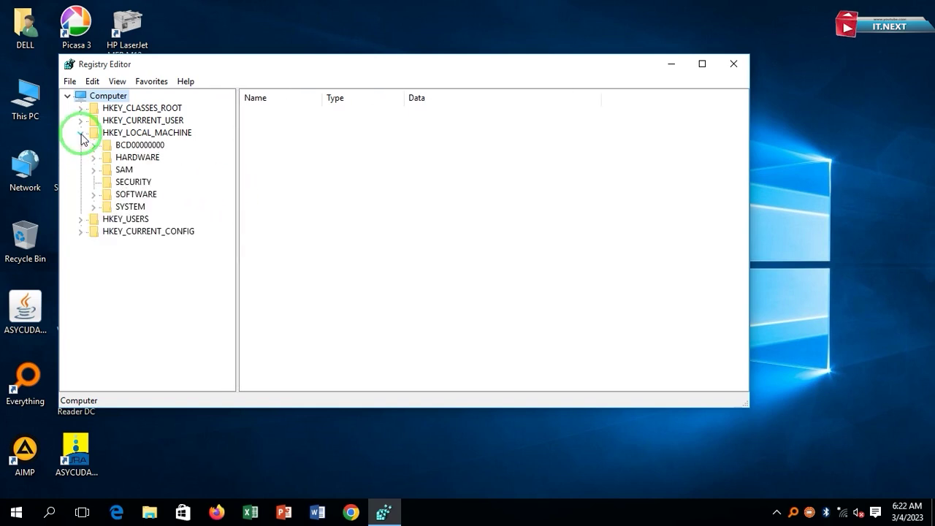
pyautogui.click(94, 194)
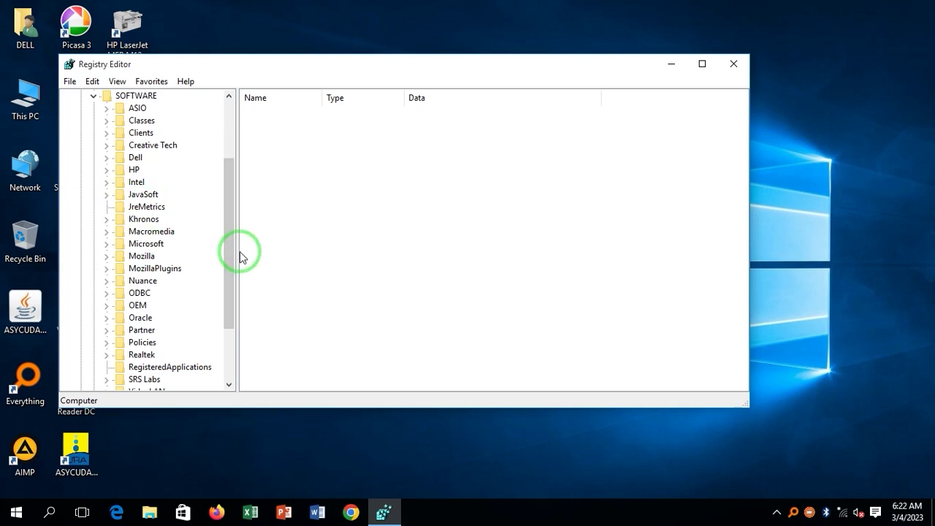
pyautogui.moveTo(236, 261); pyautogui.dragTo(231, 286)
pyautogui.click(110, 307)
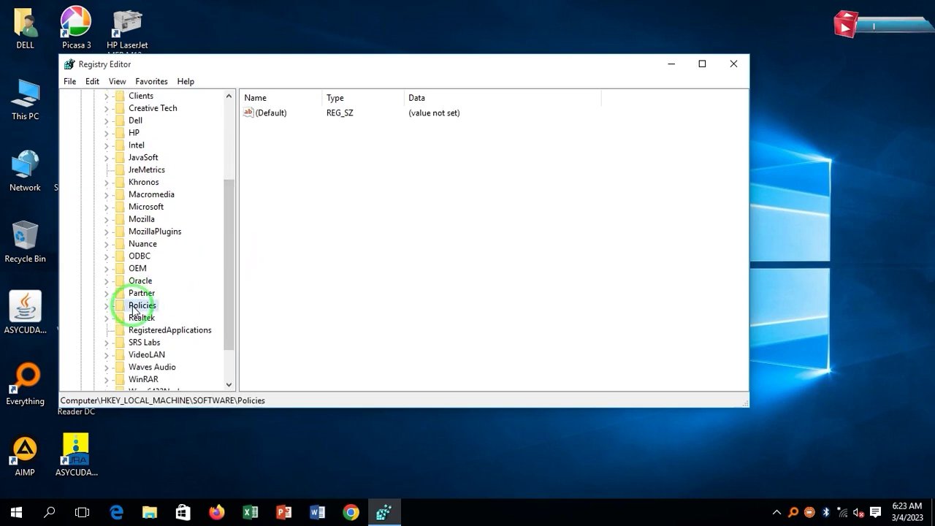
pyautogui.click(106, 305)
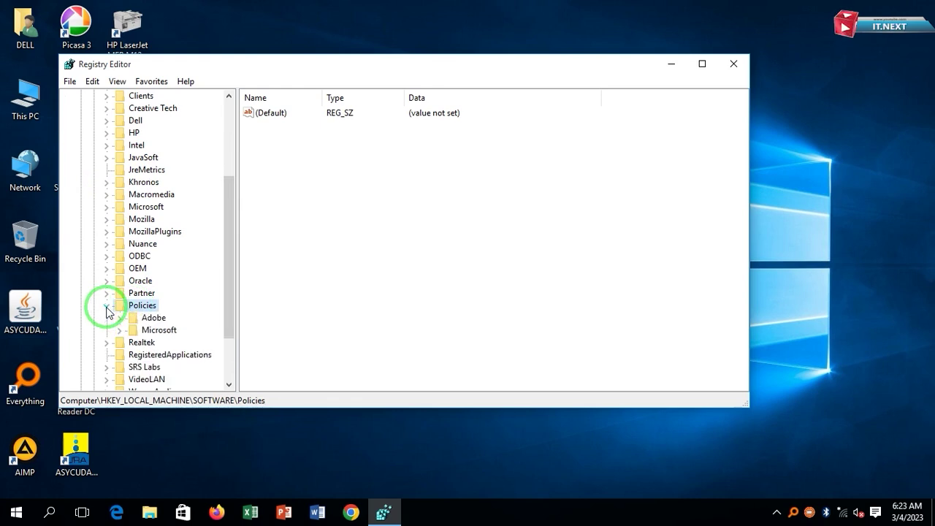
pyautogui.click(119, 325)
pyautogui.click(119, 329)
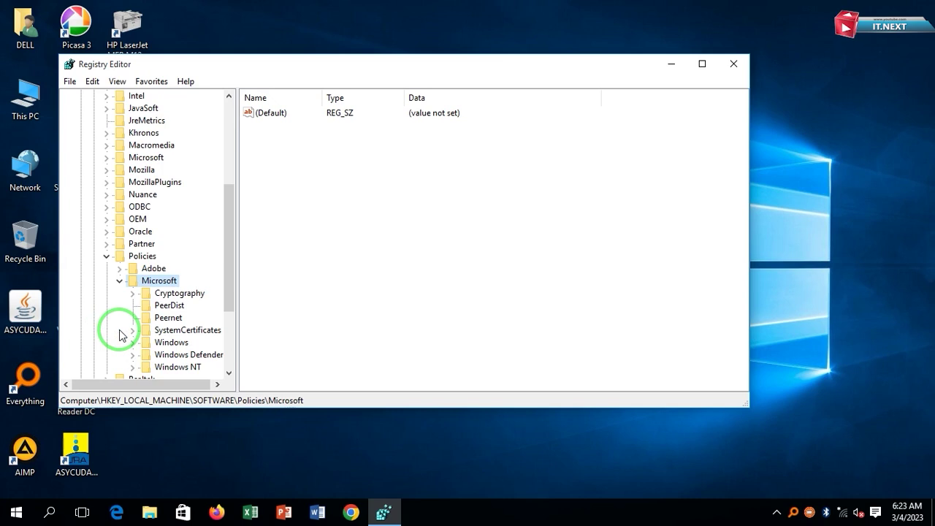
pyautogui.click(132, 306)
pyautogui.click(131, 308)
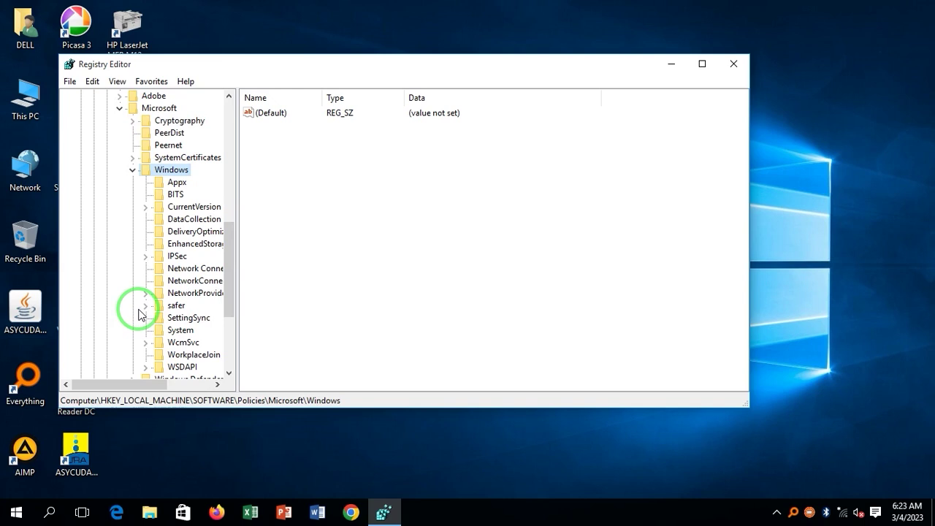
# Add a new key 'WindowsUpdate' under the Windows key and select it
pyautogui.rightClick(189, 175)
pyautogui.moveTo(240, 198)
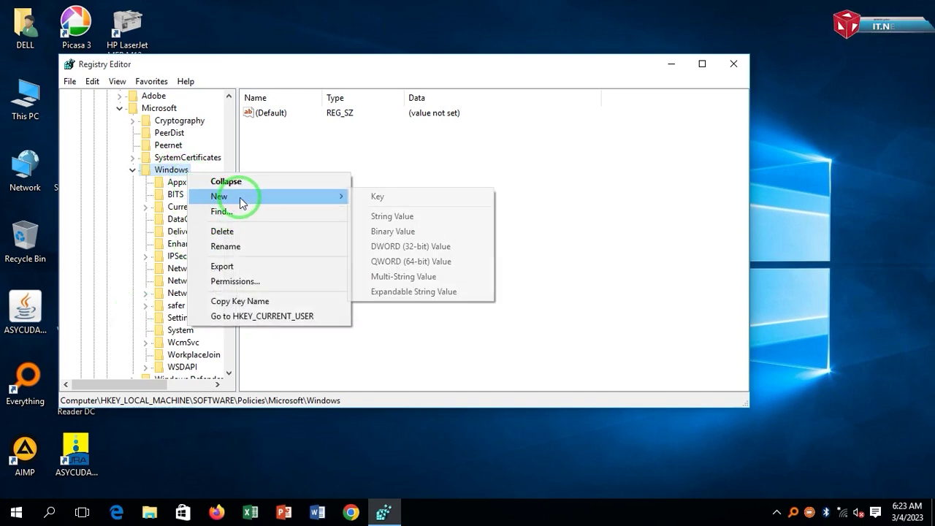
pyautogui.click(385, 196)
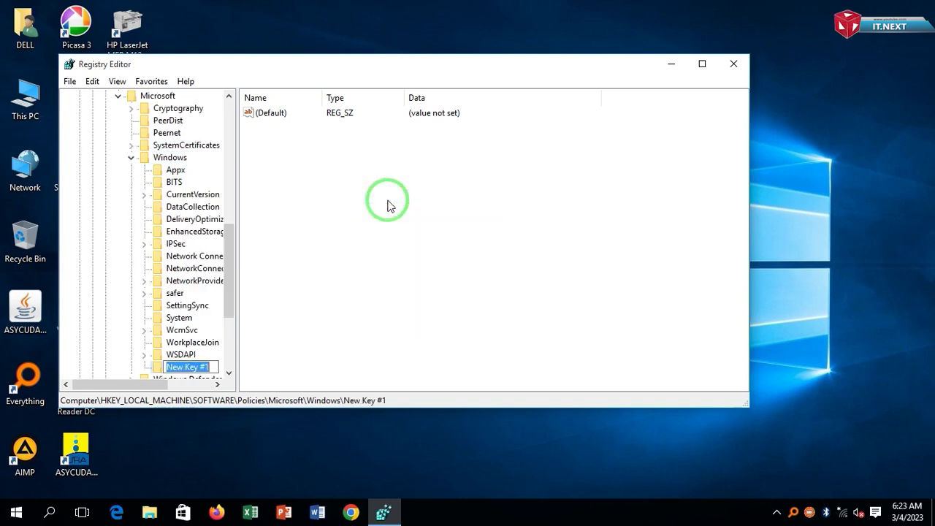
pyautogui.write('W')
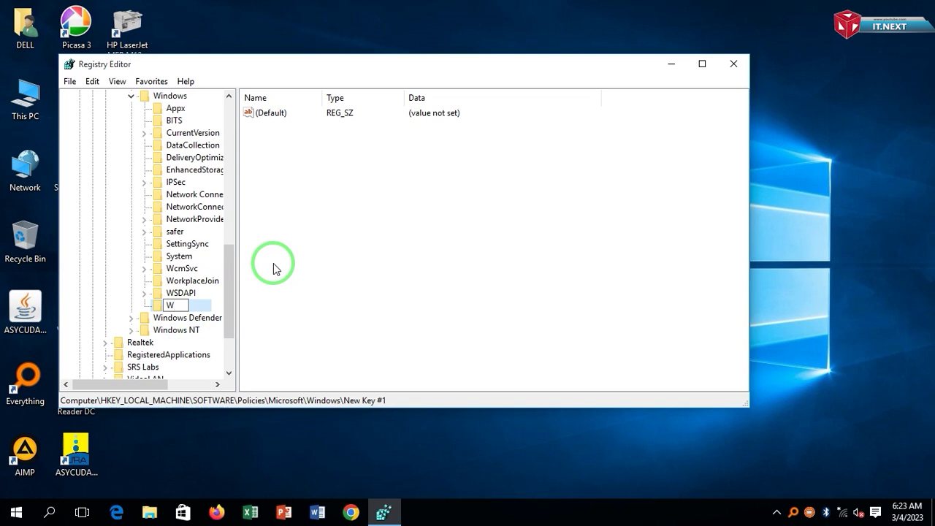
pyautogui.write('indow')
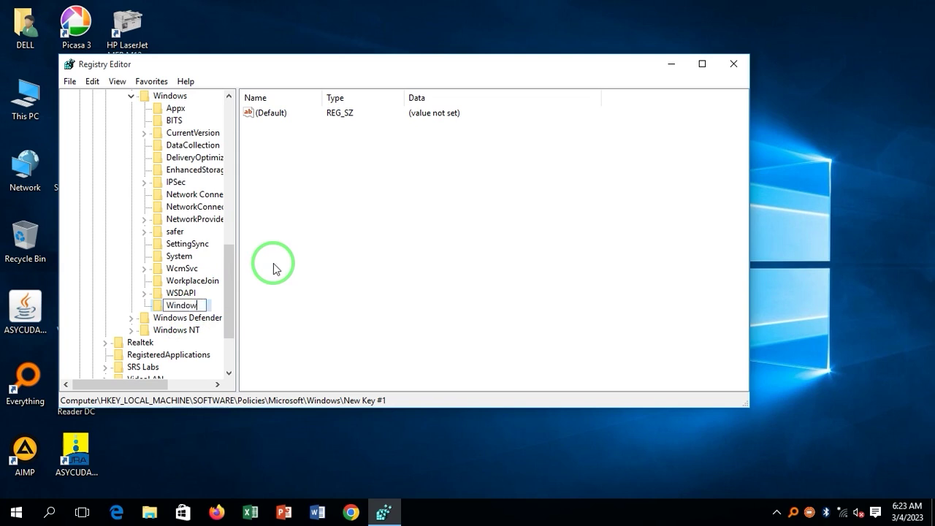
pyautogui.write('sUp')
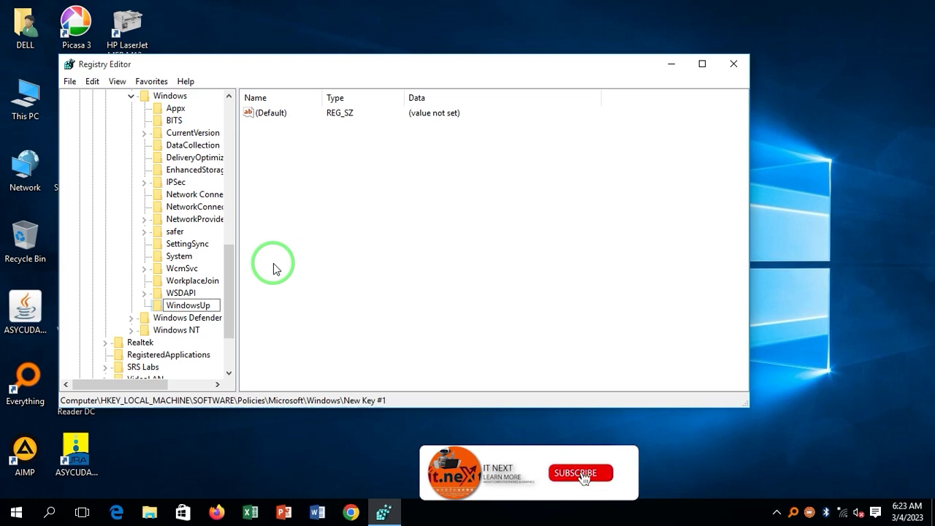
pyautogui.write('date')
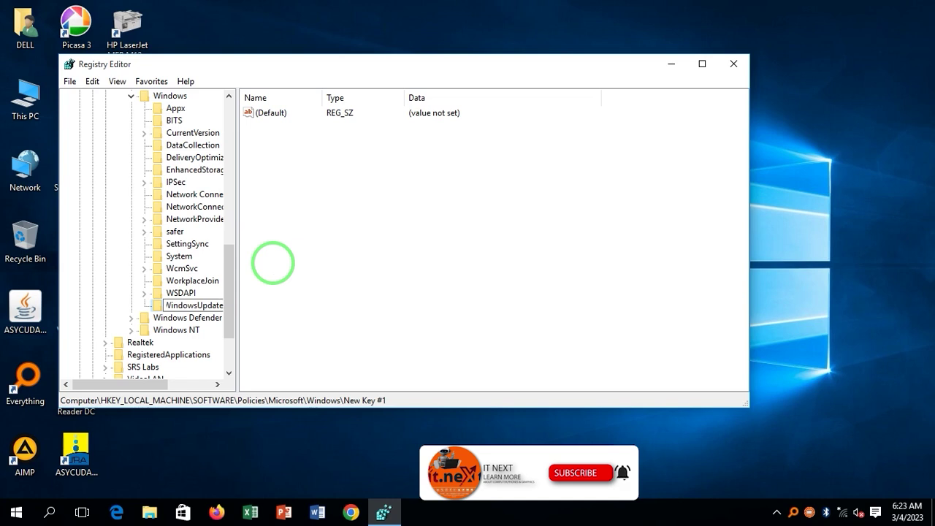
pyautogui.click(192, 281)
pyautogui.click(203, 306)
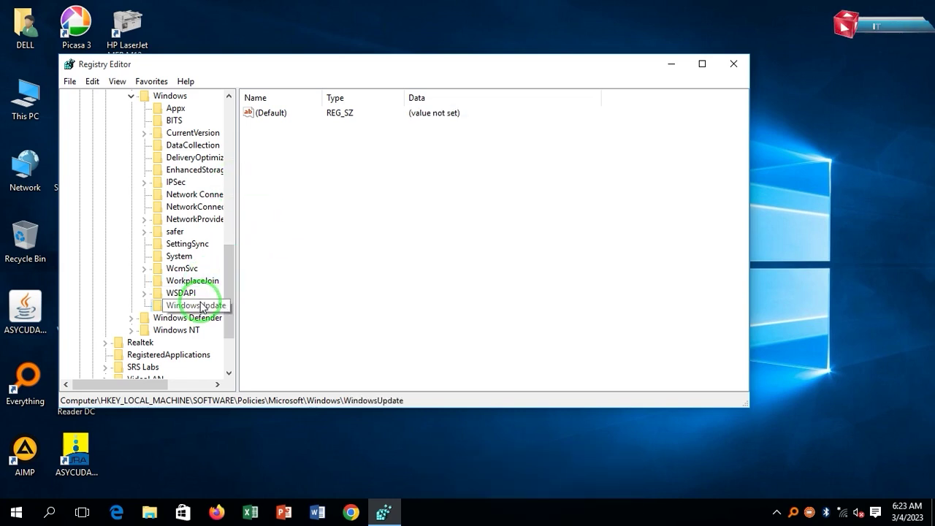
pyautogui.rightClick(196, 307)
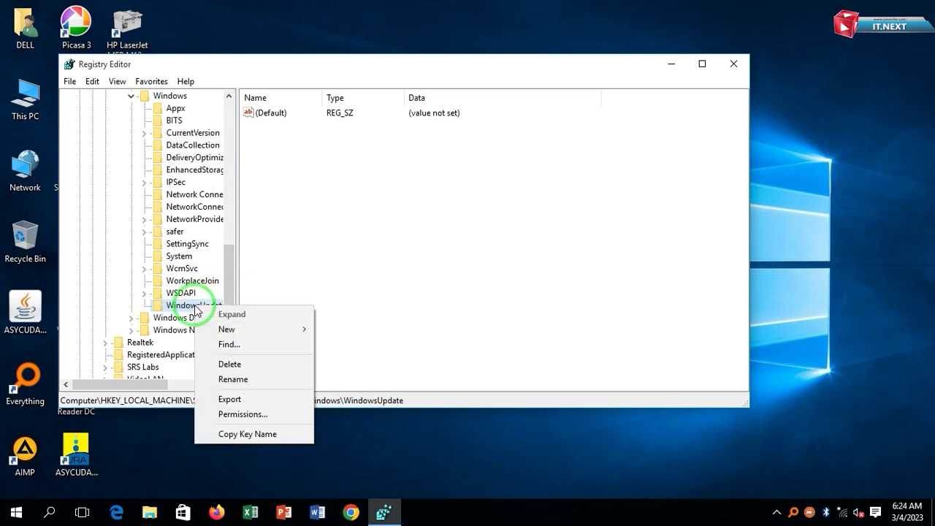
# Add a new subkey named 'AU' inside WindowsUpdate and commit the name
pyautogui.moveTo(250, 327)
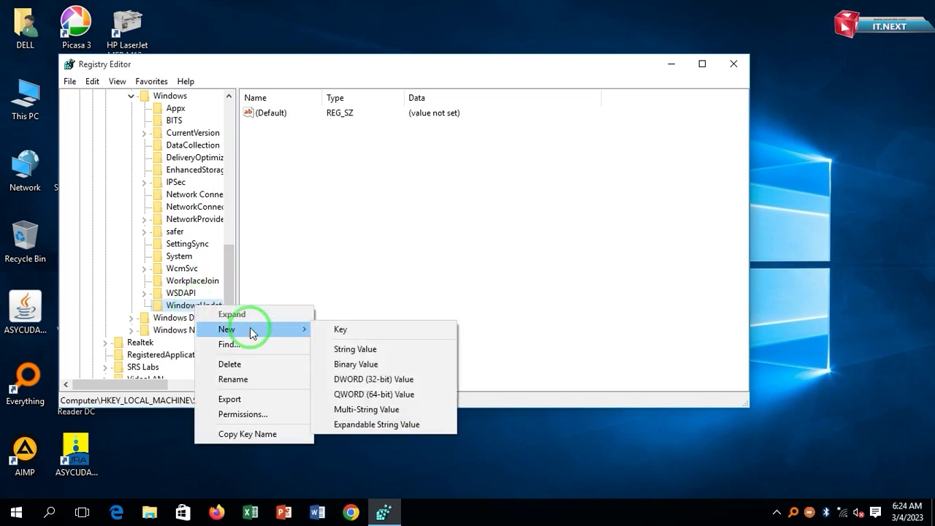
pyautogui.click(340, 329)
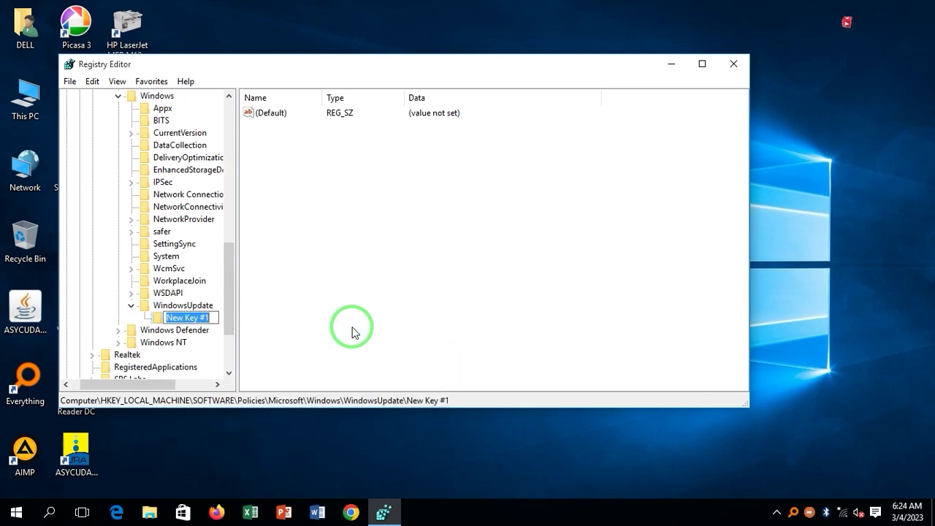
pyautogui.write('AU')
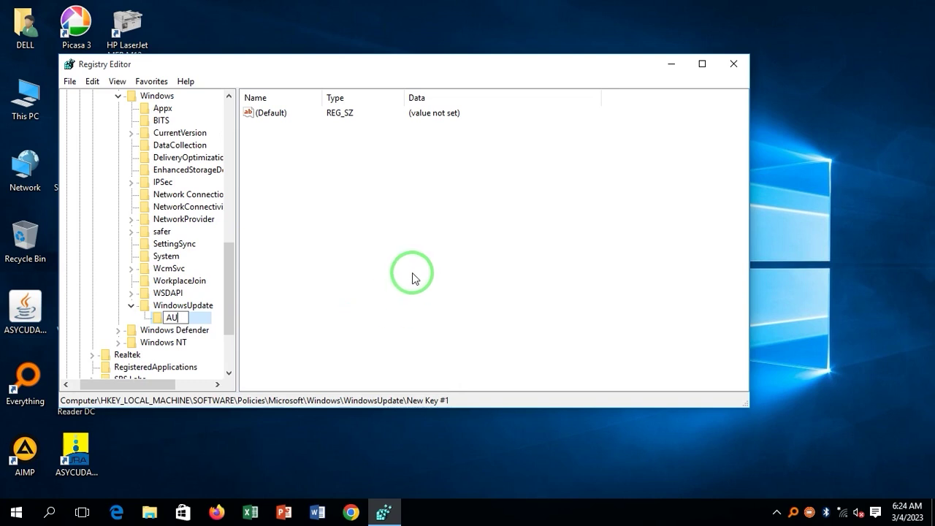
pyautogui.click(343, 305)
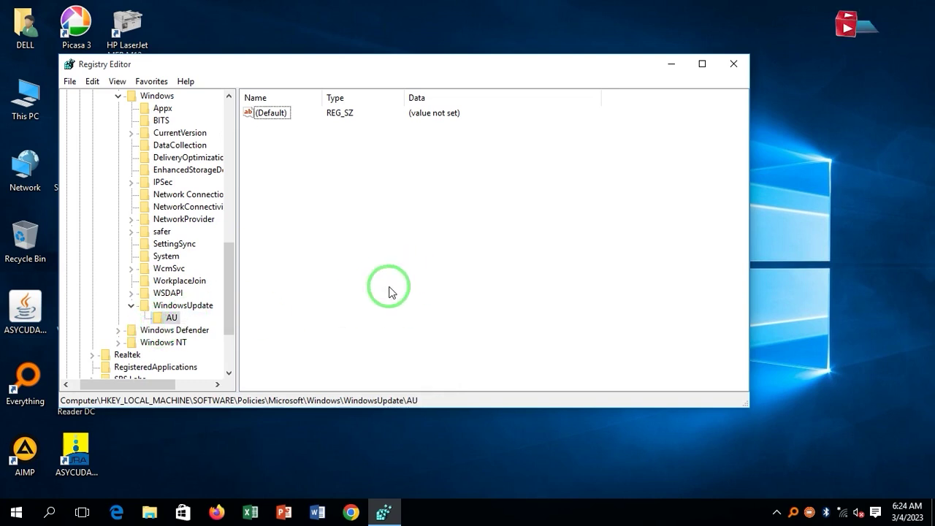
pyautogui.rightClick(357, 200)
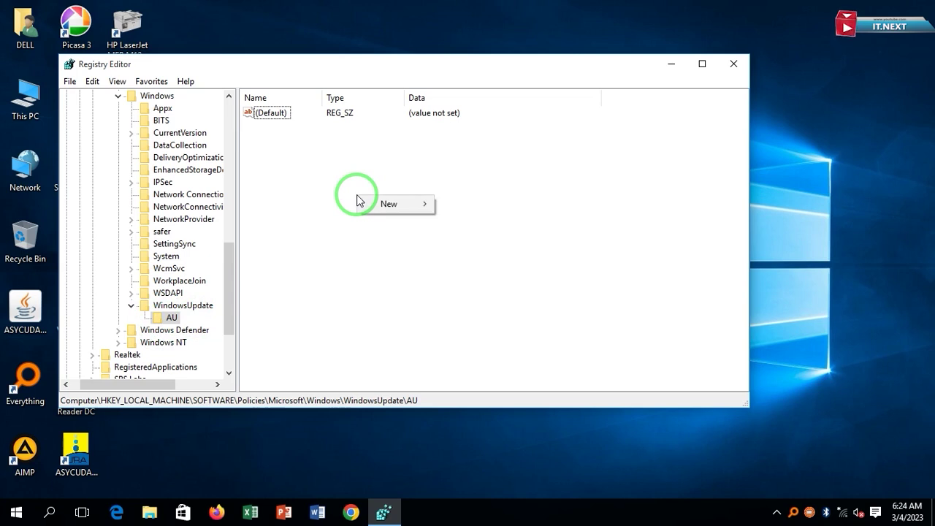
# Add a DWORD (32-bit) value named 'NoAutoUpdate' to the AU key
pyautogui.moveTo(365, 204)
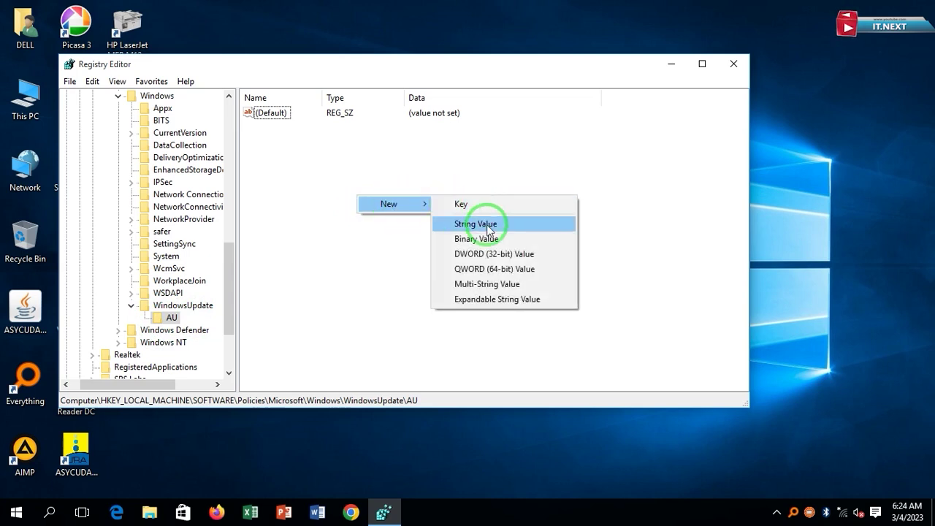
pyautogui.click(501, 255)
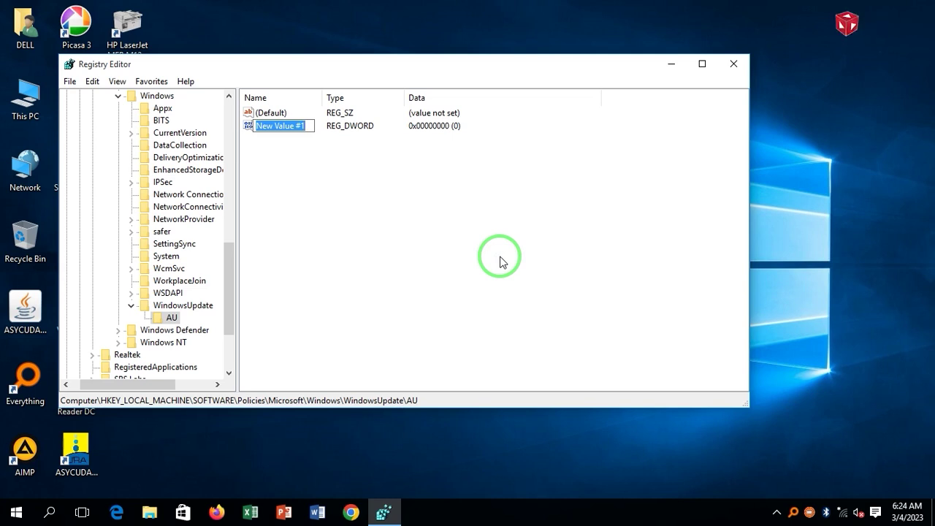
pyautogui.write('NoAutoUpdate')
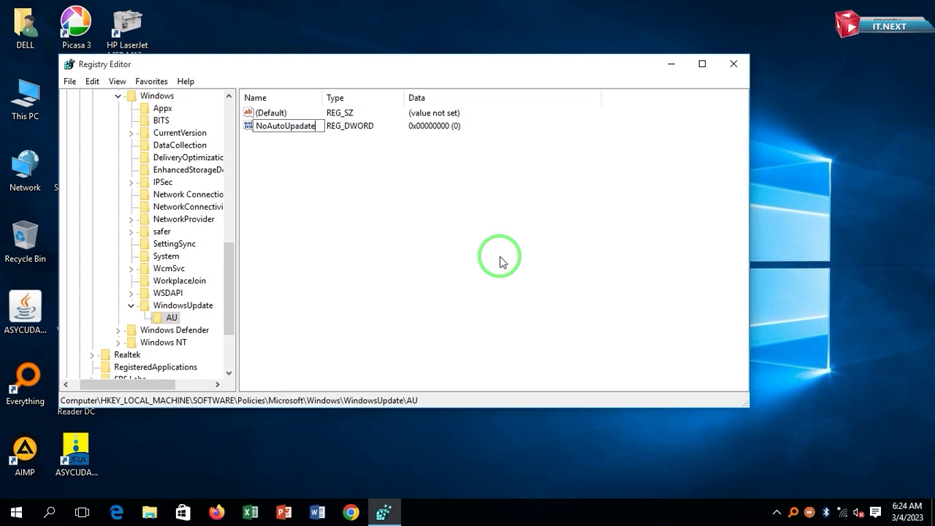
pyautogui.click(300, 129)
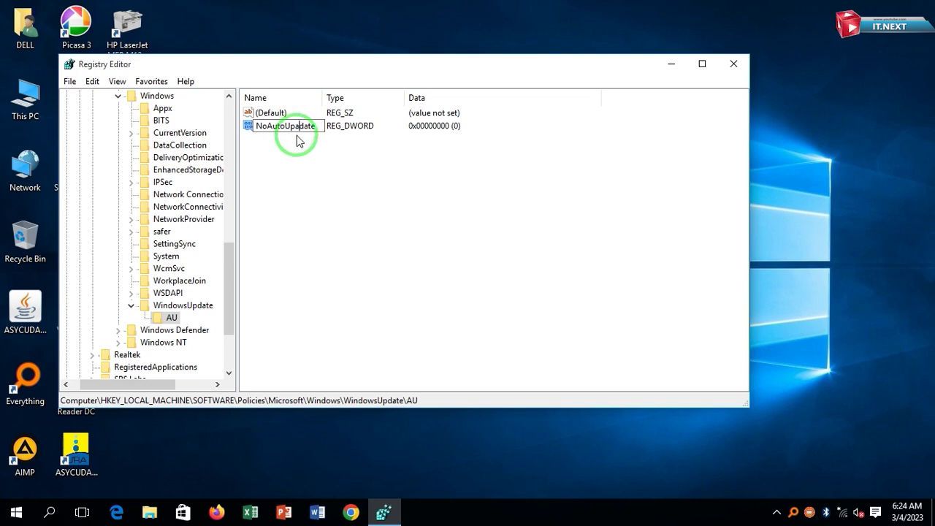
pyautogui.press('Return')
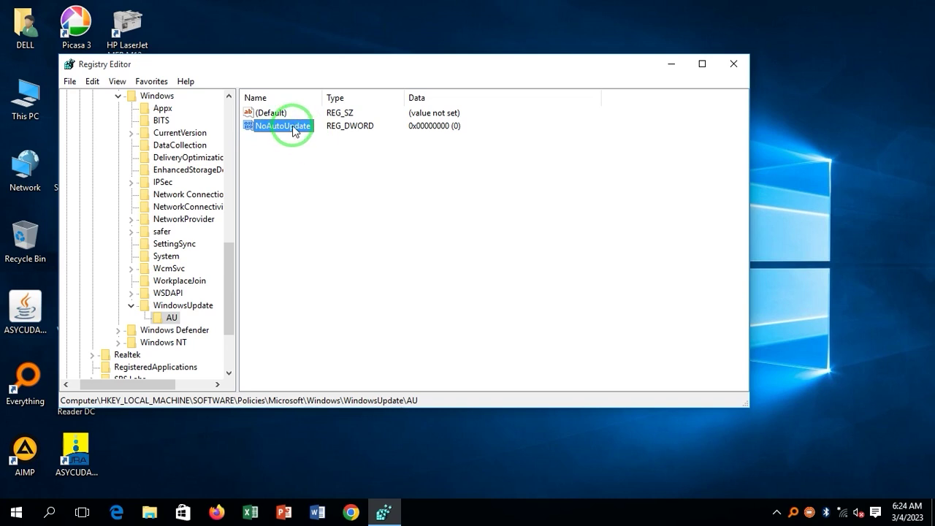
pyautogui.rightClick(295, 130)
# Change the NoAutoUpdate DWORD's value data to 1 and save it
pyautogui.click(328, 135)
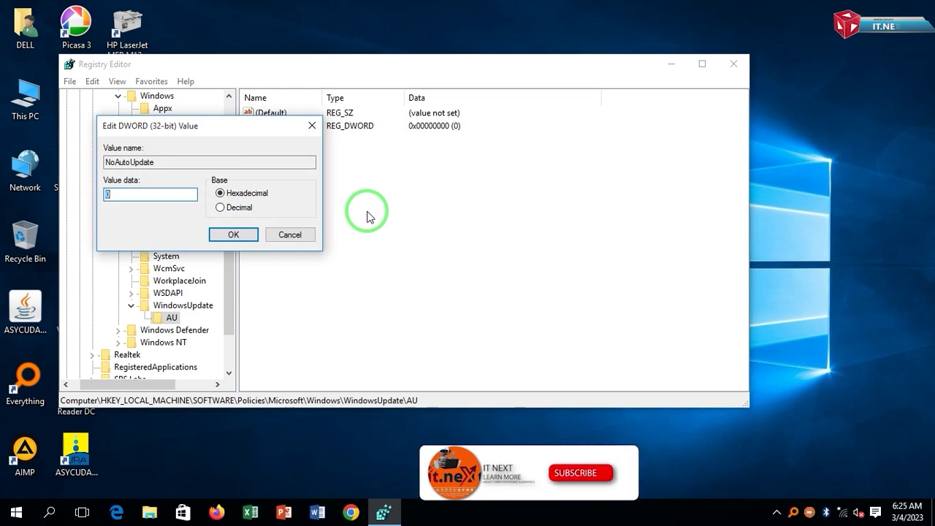
pyautogui.write('2')
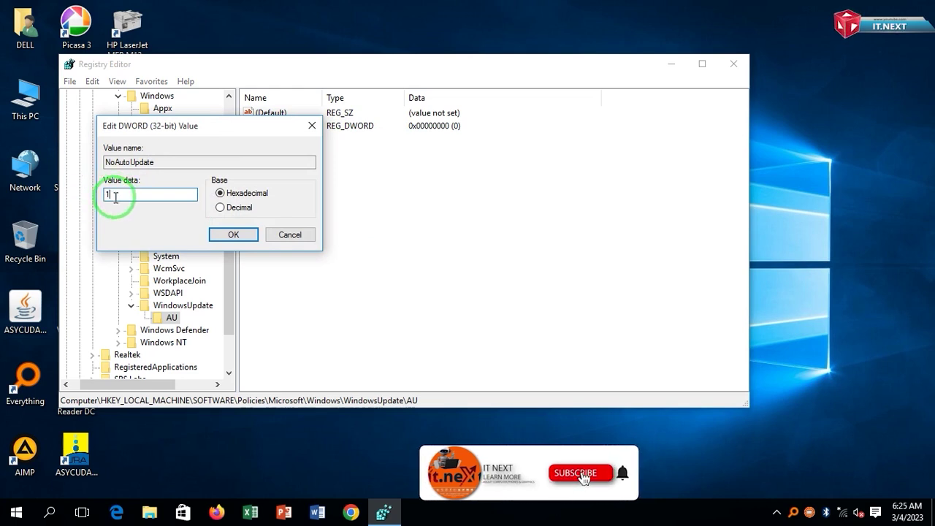
pyautogui.click(235, 235)
pyautogui.rightClick(367, 224)
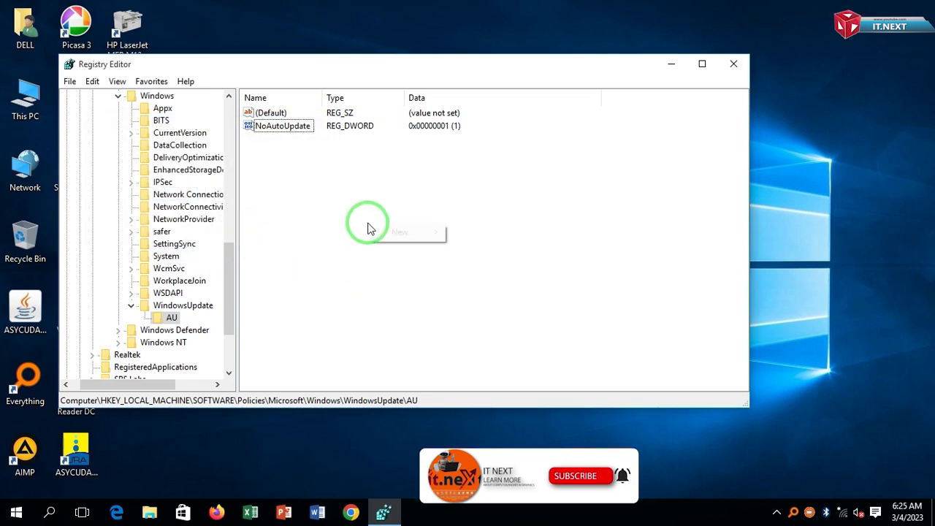
pyautogui.click(326, 303)
# Close Registry Editor, restart the PC, then refresh the desktop after the reboot
pyautogui.click(732, 64)
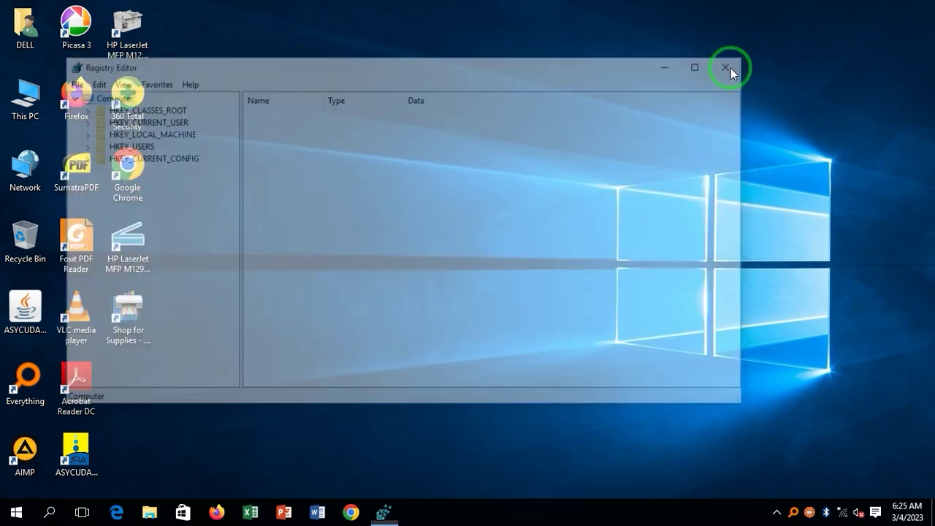
pyautogui.click(14, 512)
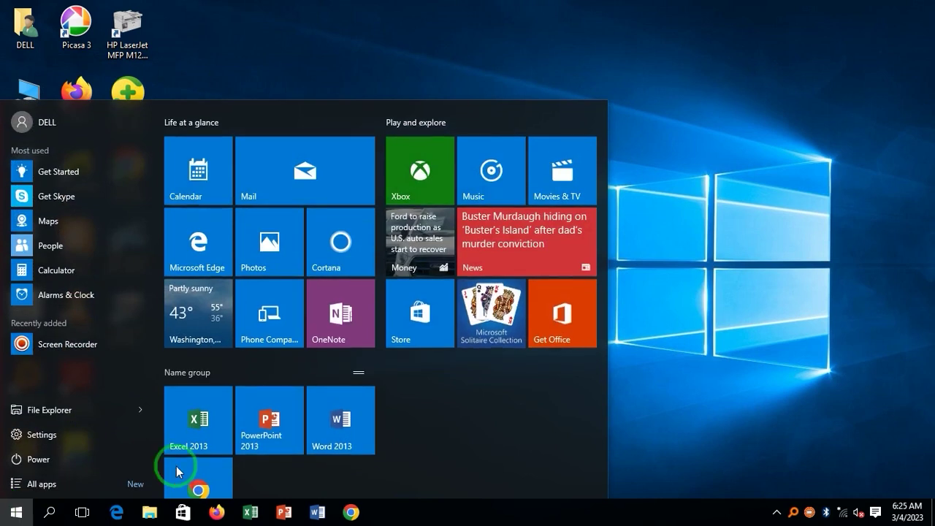
pyautogui.click(72, 461)
pyautogui.click(90, 433)
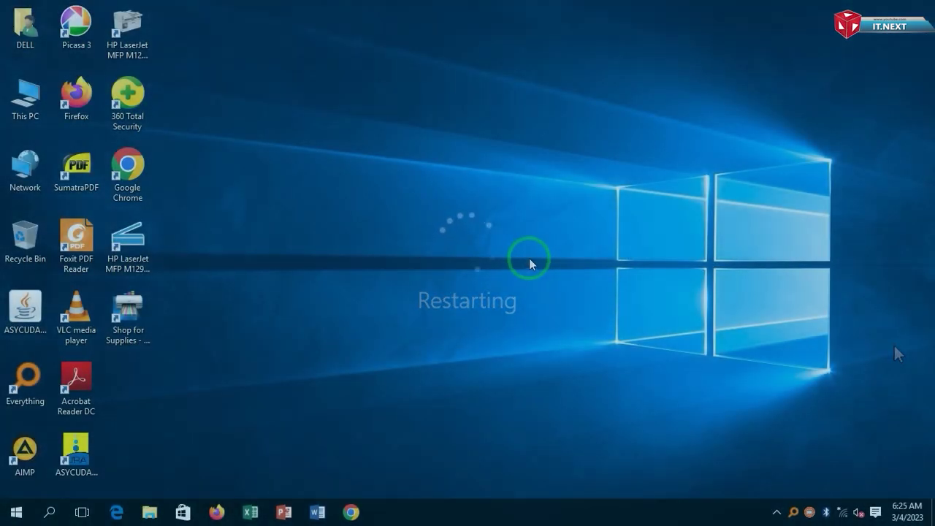
pyautogui.rightClick(528, 259)
pyautogui.click(554, 294)
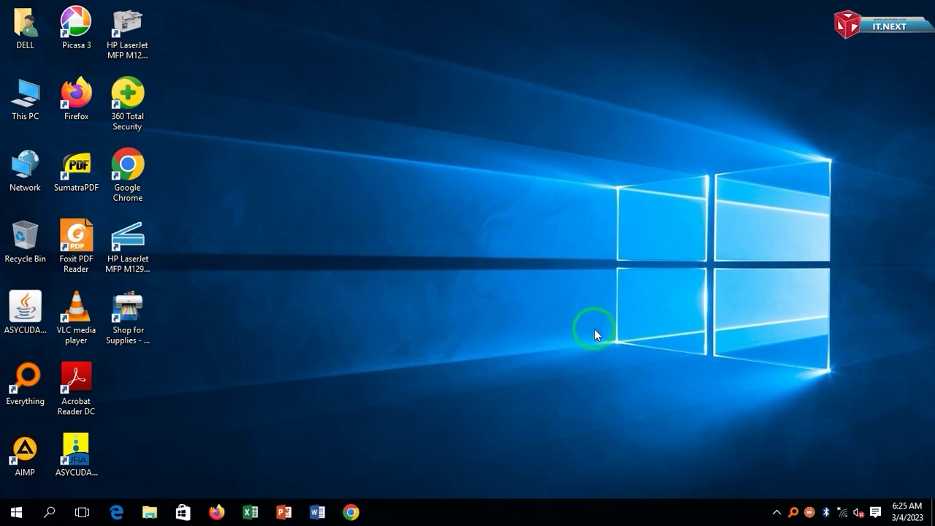